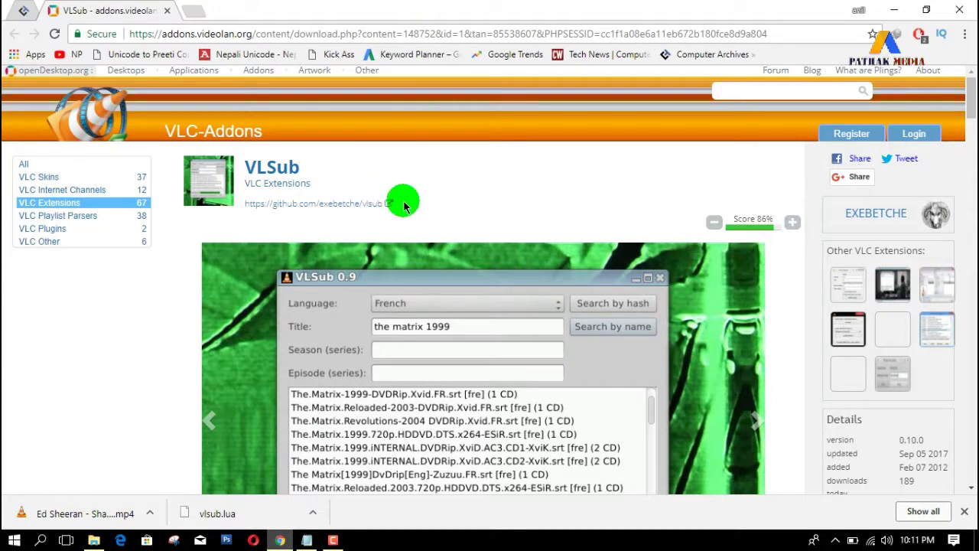
- Download vlsub.lua from the VLSub Files tab on the VLC Addons site
{"action": "scroll", "coordinate": [313, 303], "scroll_direction": "down", "scroll_amount": 2}
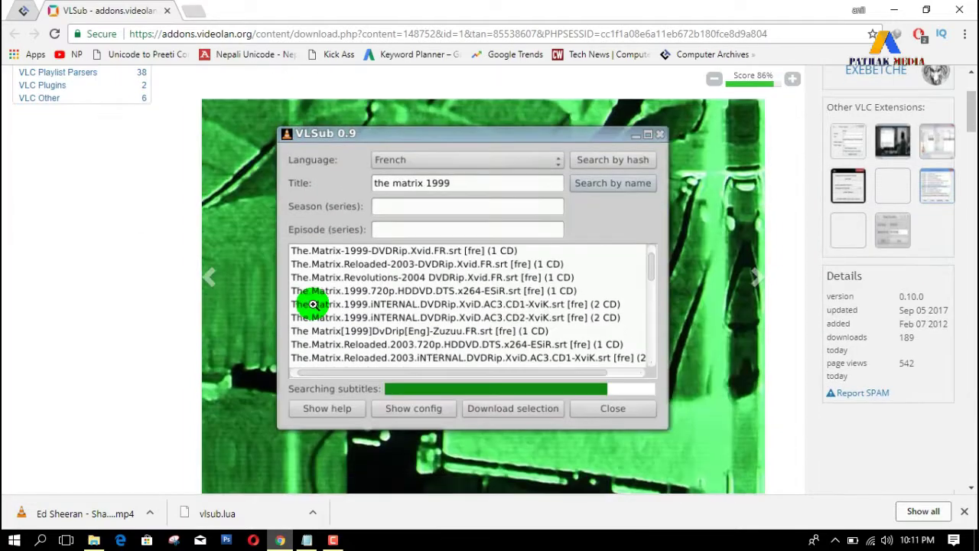
{"action": "scroll", "coordinate": [371, 228], "scroll_direction": "down", "scroll_amount": 4}
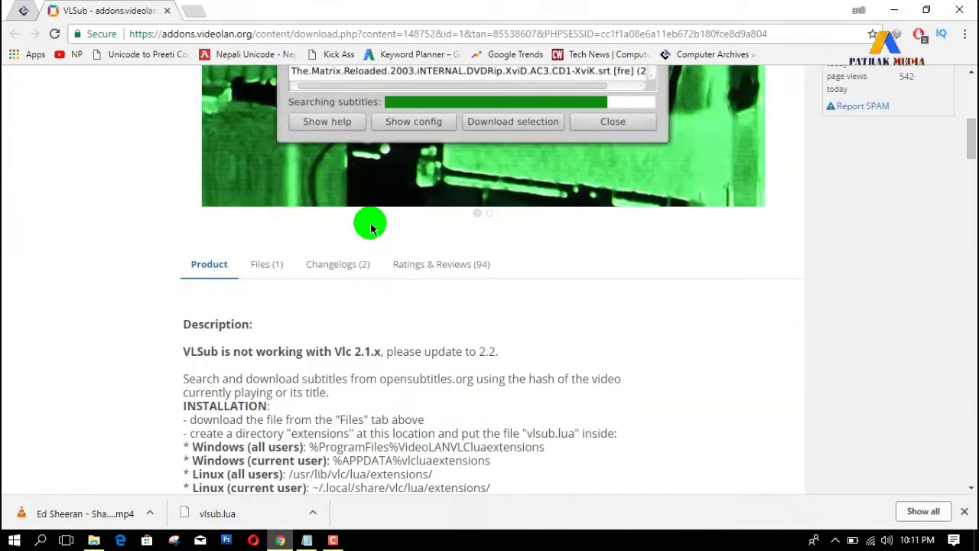
{"action": "left_click", "coordinate": [266, 268]}
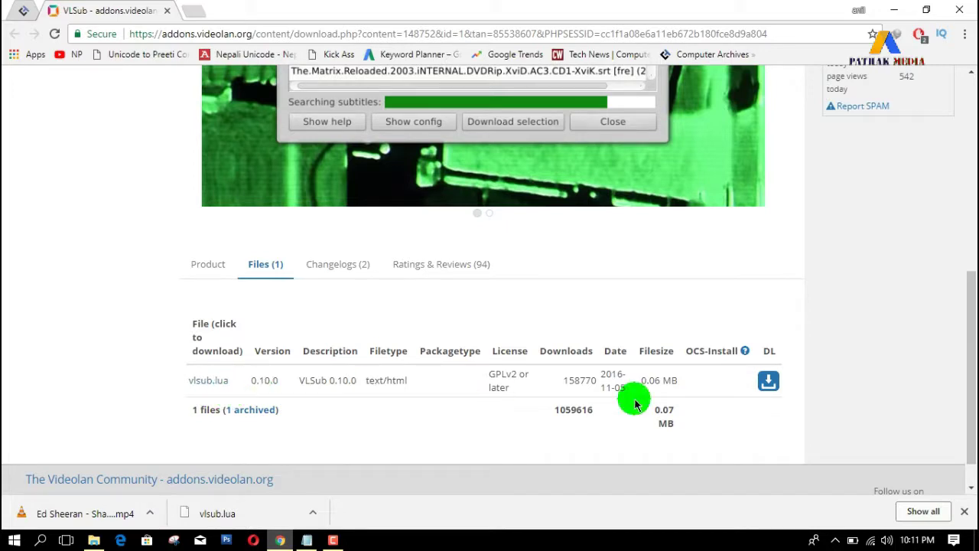
{"action": "left_click", "coordinate": [783, 386]}
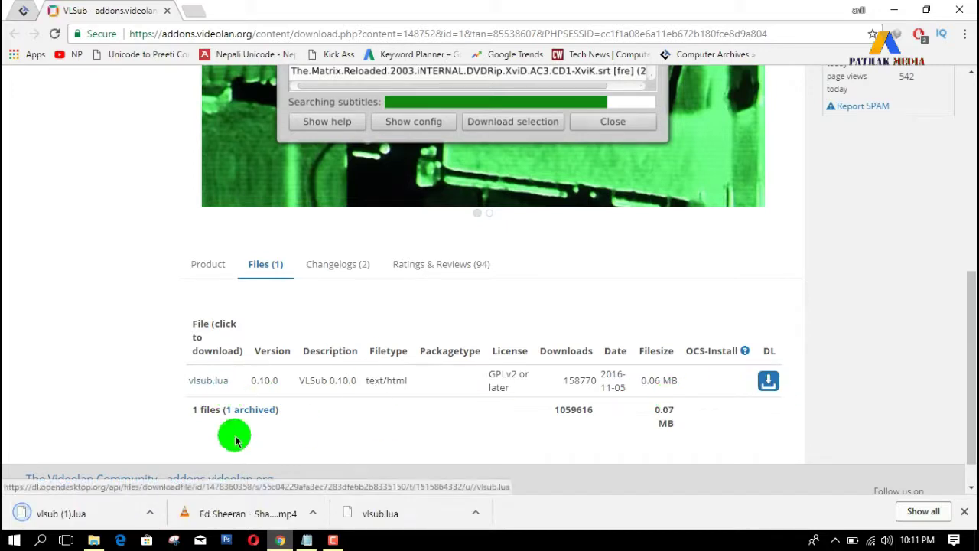
{"action": "left_click", "coordinate": [965, 513]}
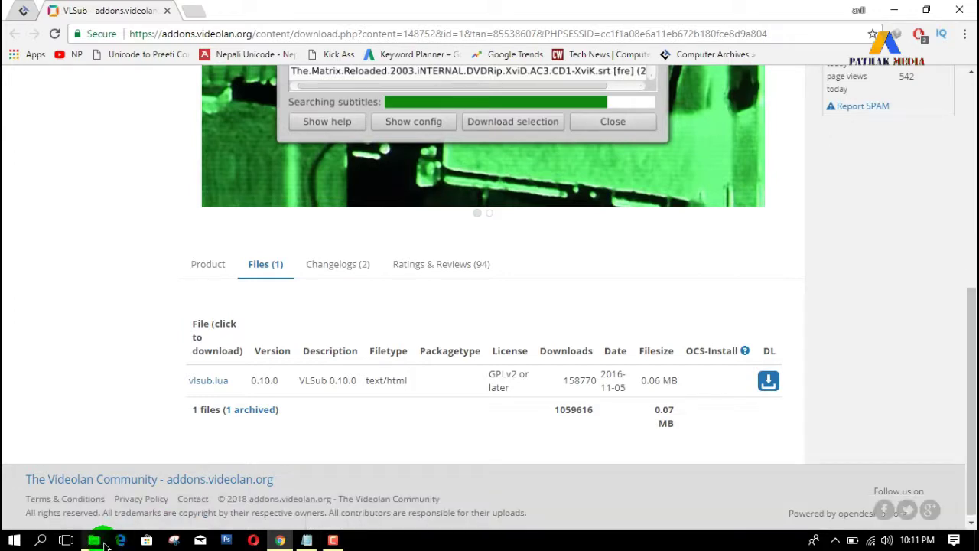
- Check VLSub.luac in C:\Program Files\VideoLAN\VLC\lua\extensions, then go to Downloads
{"action": "left_click", "coordinate": [94, 541]}
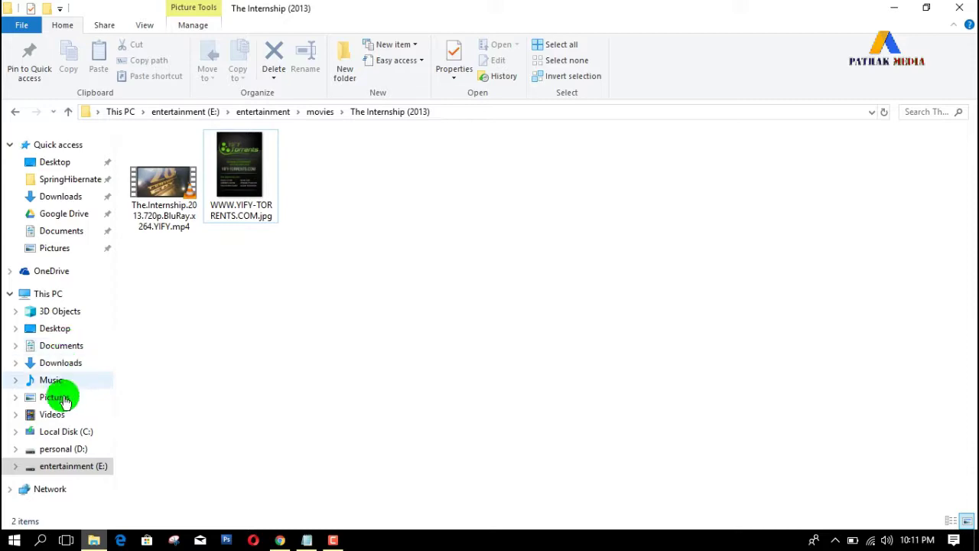
{"action": "left_click", "coordinate": [66, 431]}
{"action": "double_click", "coordinate": [175, 306]}
{"action": "left_click", "coordinate": [176, 305]}
{"action": "scroll", "coordinate": [176, 318], "scroll_direction": "down", "scroll_amount": 4}
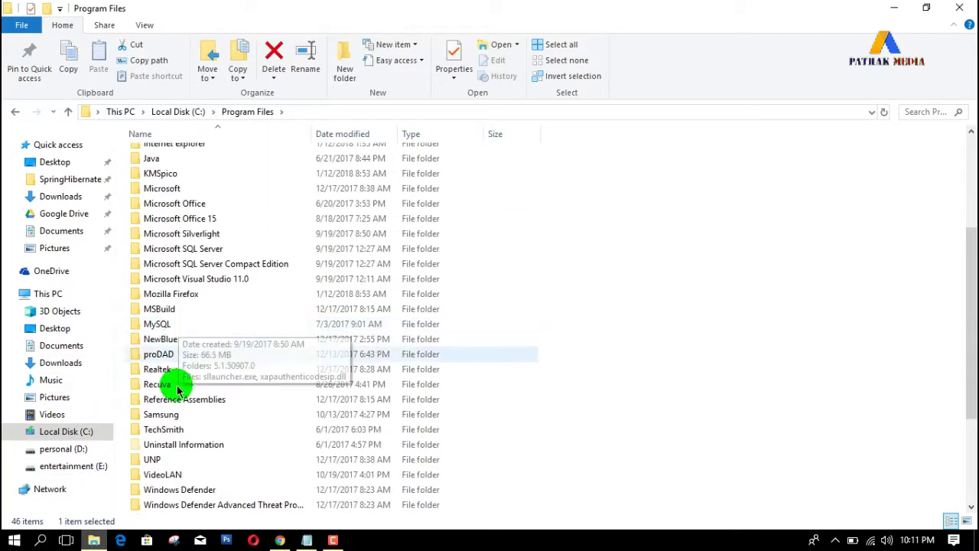
{"action": "double_click", "coordinate": [184, 475]}
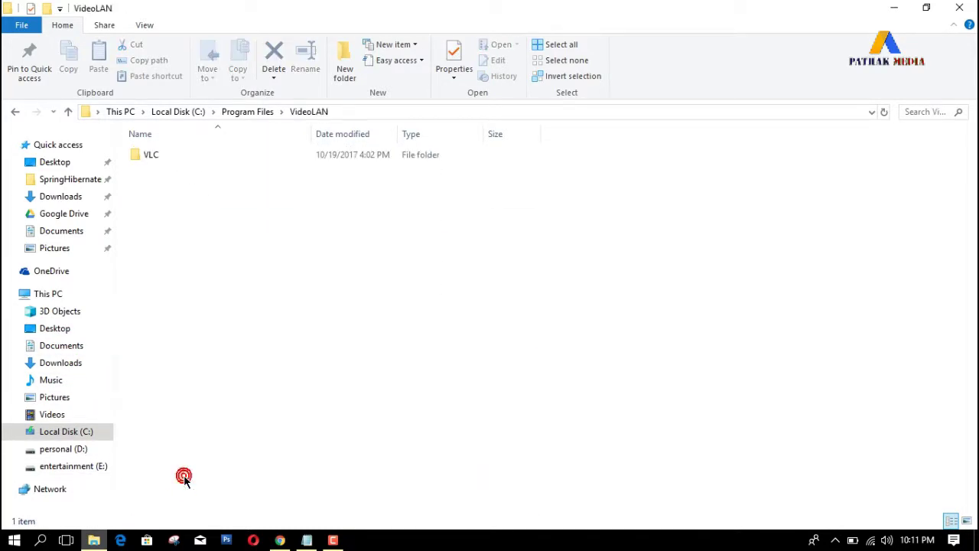
{"action": "double_click", "coordinate": [151, 162]}
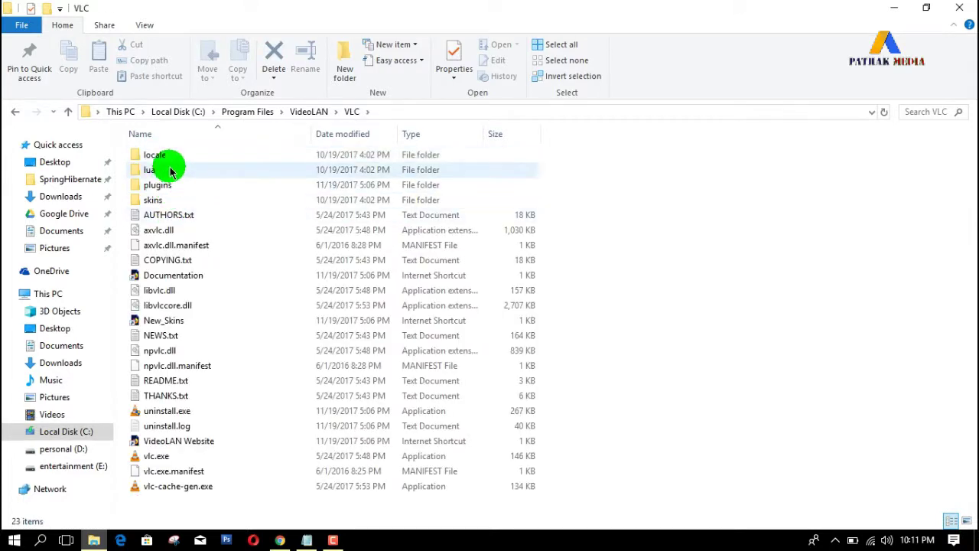
{"action": "double_click", "coordinate": [169, 170]}
{"action": "double_click", "coordinate": [166, 155]}
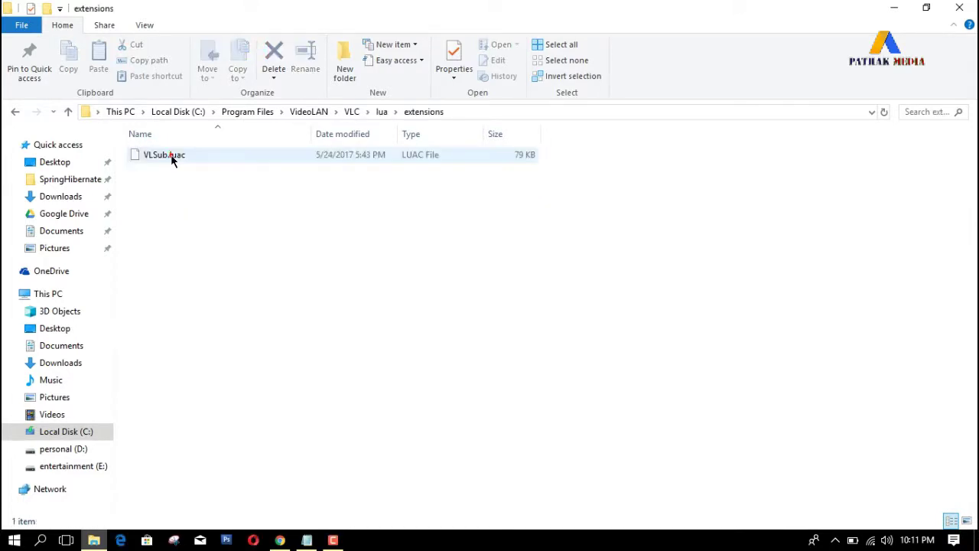
{"action": "left_click_drag", "start_coordinate": [165, 157], "coordinate": [153, 182]}
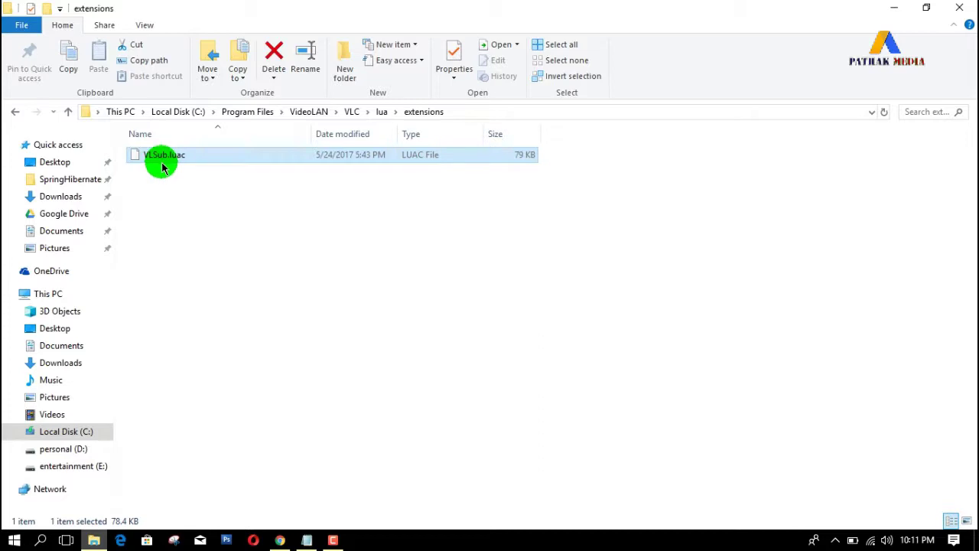
{"action": "left_click", "coordinate": [61, 201]}
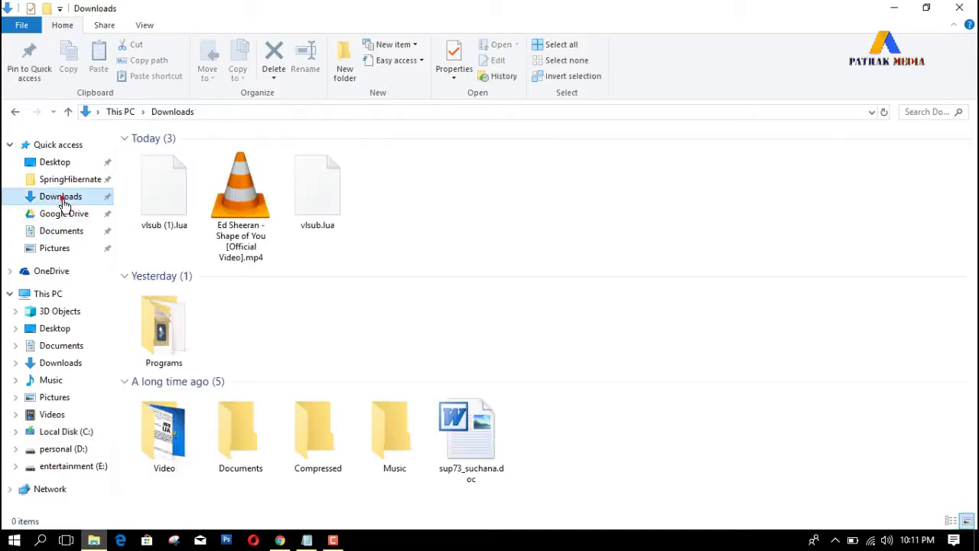
- Copy the downloaded vlsub (1).lua file
{"action": "left_click", "coordinate": [175, 221]}
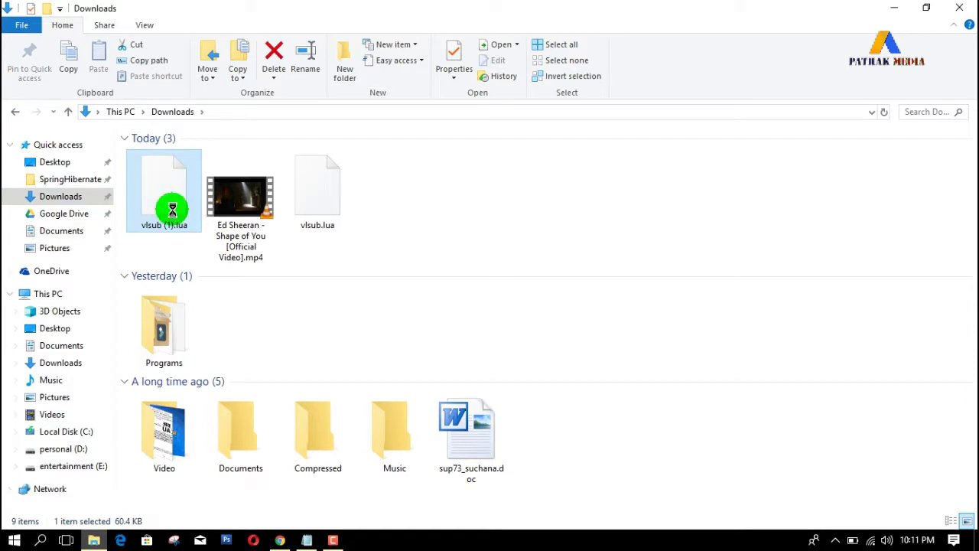
{"action": "right_click", "coordinate": [173, 209]}
{"action": "left_click", "coordinate": [567, 181]}
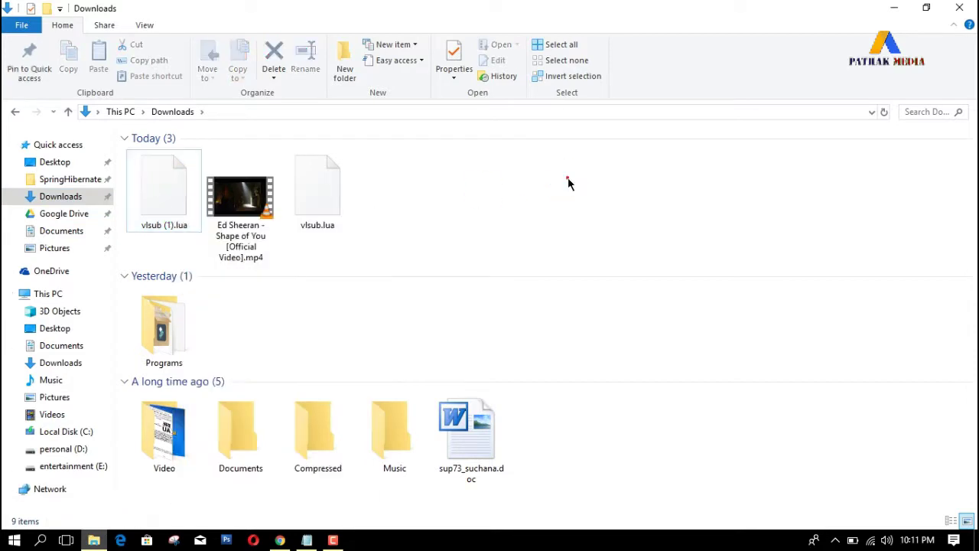
{"action": "right_click", "coordinate": [156, 210]}
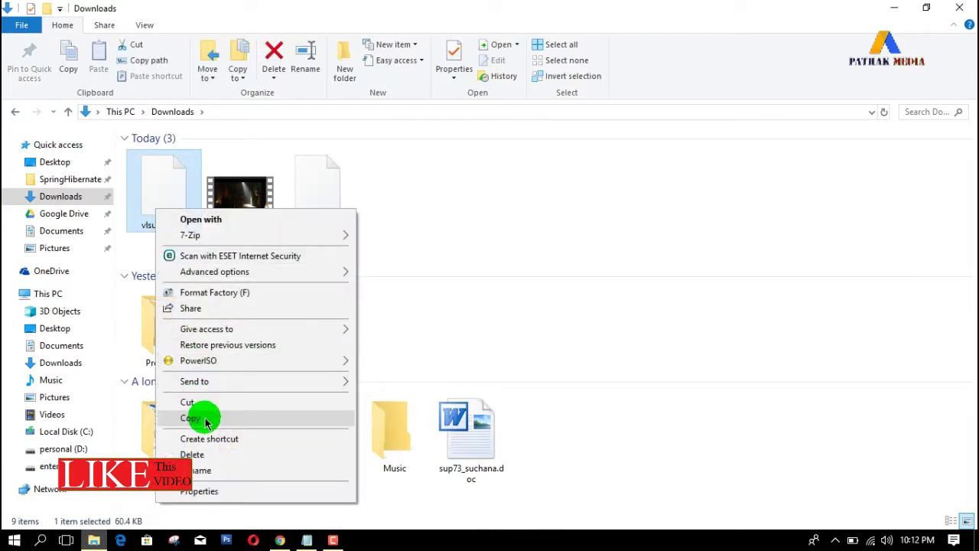
{"action": "left_click", "coordinate": [206, 419]}
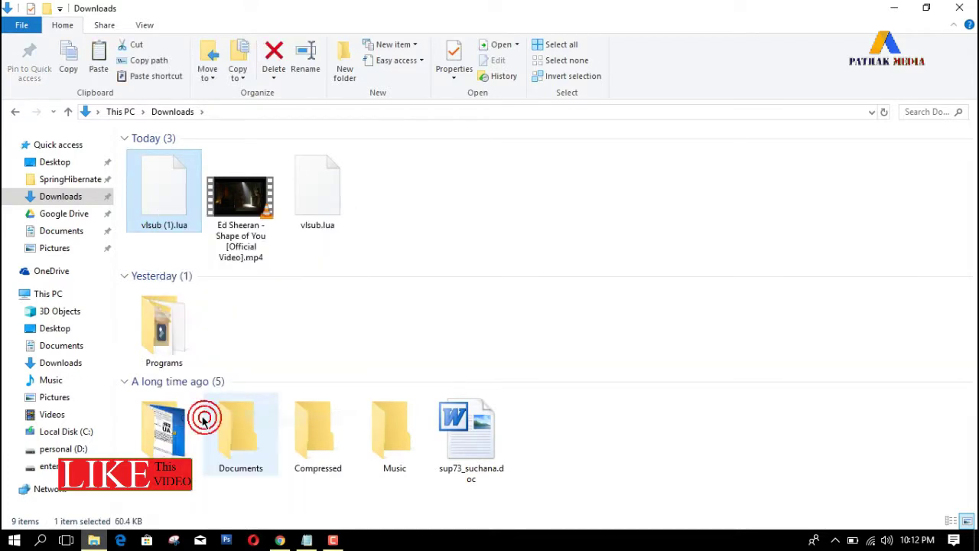
- Try pasting it into VLC's lua\extensions folder and cancel the Access Denied prompt
{"action": "left_click", "coordinate": [71, 437]}
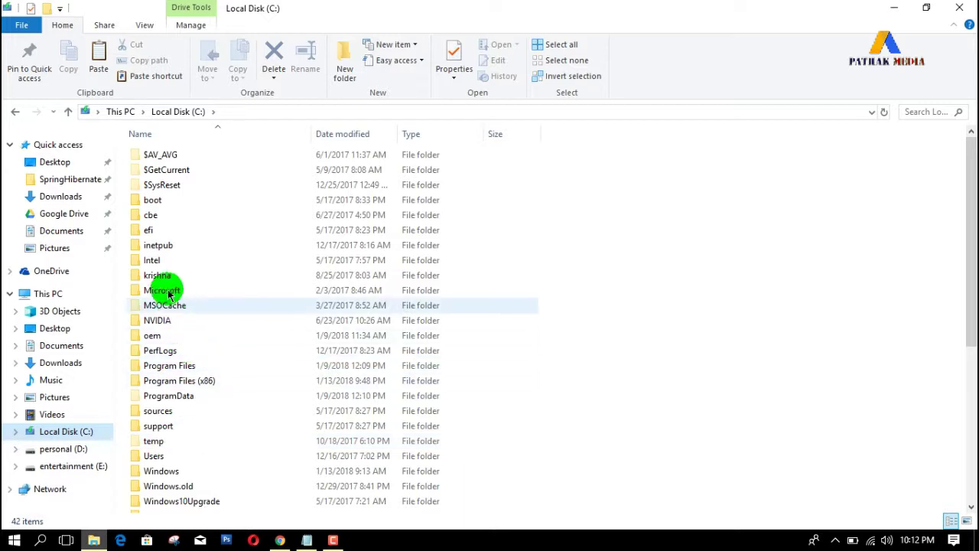
{"action": "scroll", "coordinate": [161, 272], "scroll_direction": "down", "scroll_amount": 4}
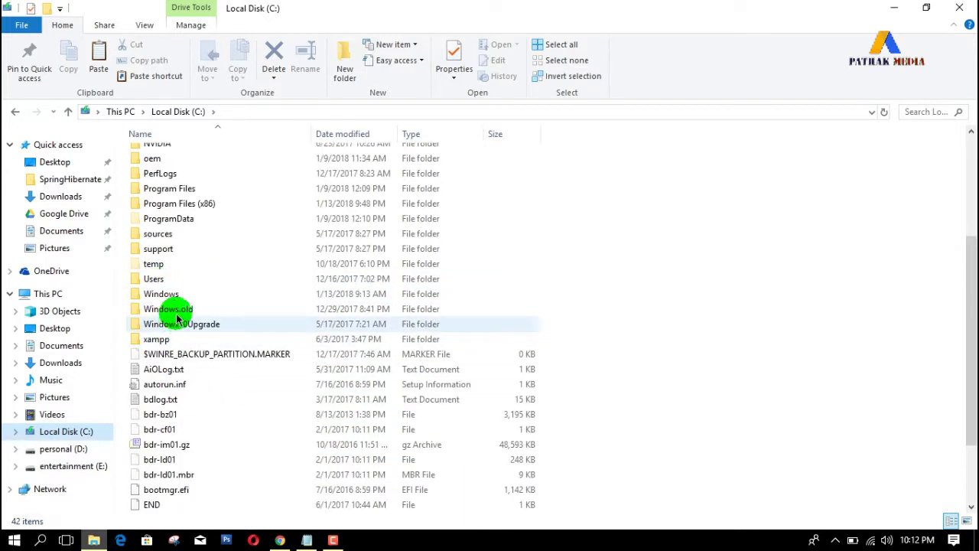
{"action": "double_click", "coordinate": [178, 188]}
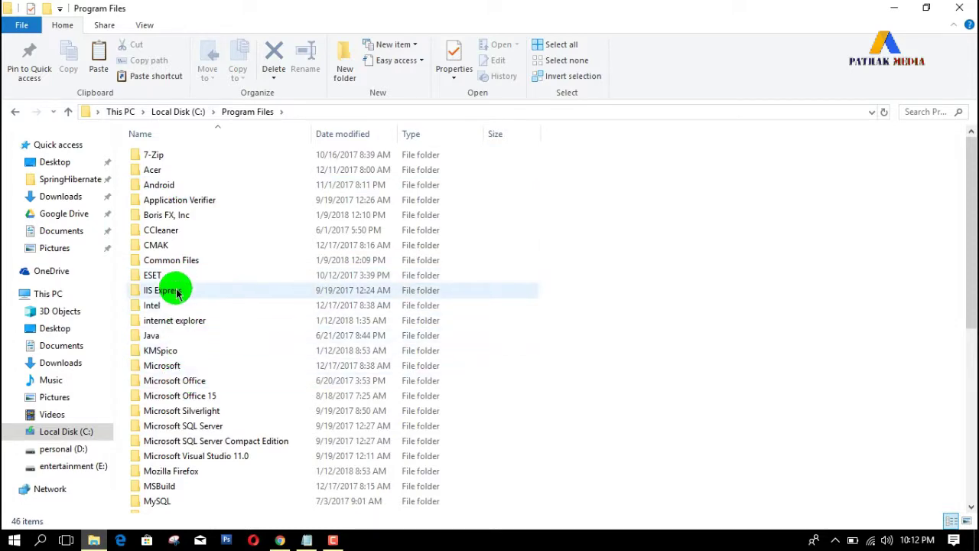
{"action": "scroll", "coordinate": [175, 295], "scroll_direction": "down", "scroll_amount": 2}
{"action": "scroll", "coordinate": [175, 303], "scroll_direction": "down", "scroll_amount": 2}
{"action": "double_click", "coordinate": [186, 472]}
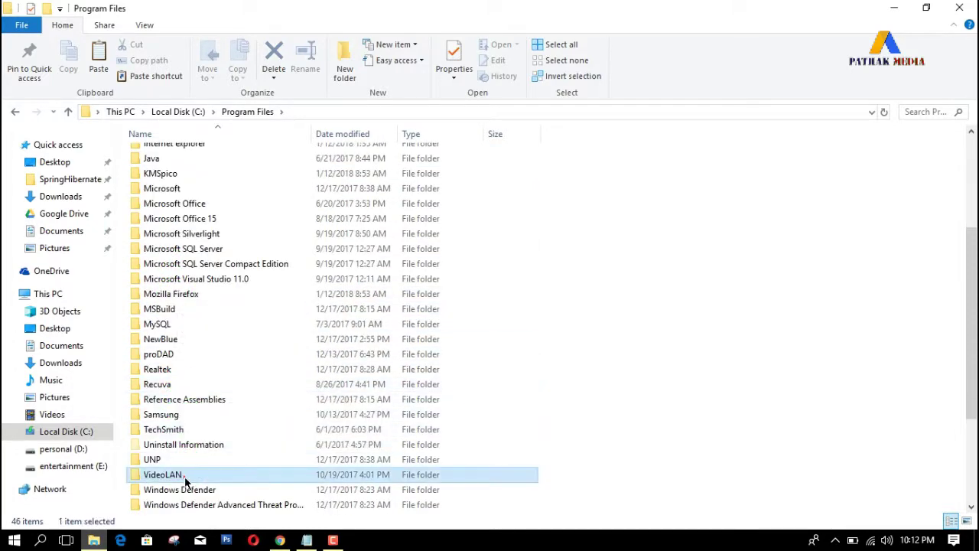
{"action": "double_click", "coordinate": [186, 157]}
{"action": "left_click", "coordinate": [178, 174]}
{"action": "double_click", "coordinate": [177, 173]}
{"action": "double_click", "coordinate": [173, 156]}
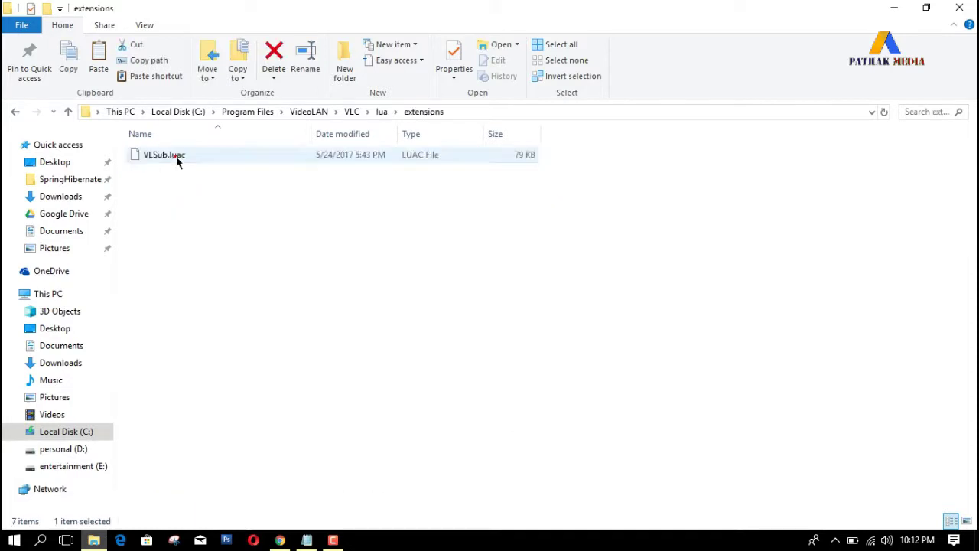
{"action": "right_click", "coordinate": [209, 249]}
{"action": "left_click", "coordinate": [255, 344]}
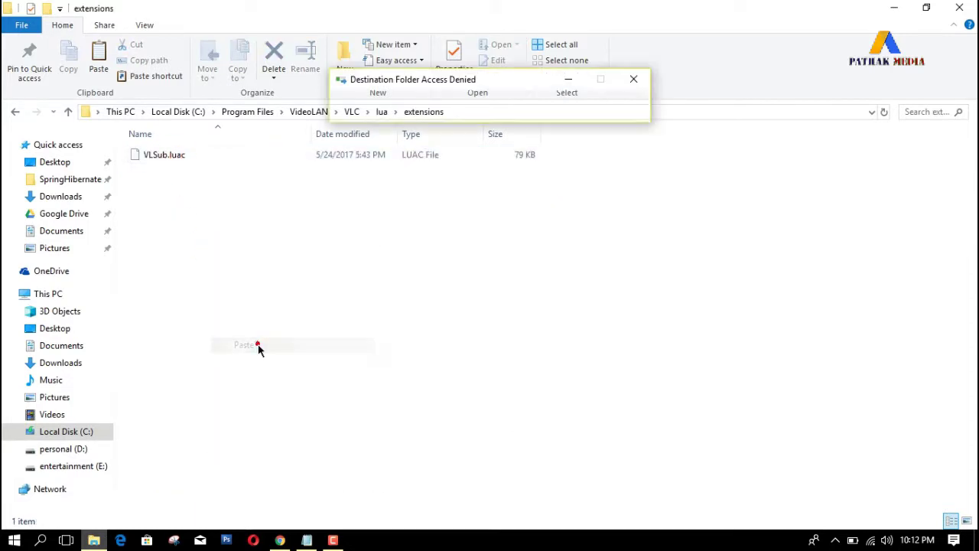
{"action": "left_click", "coordinate": [606, 175]}
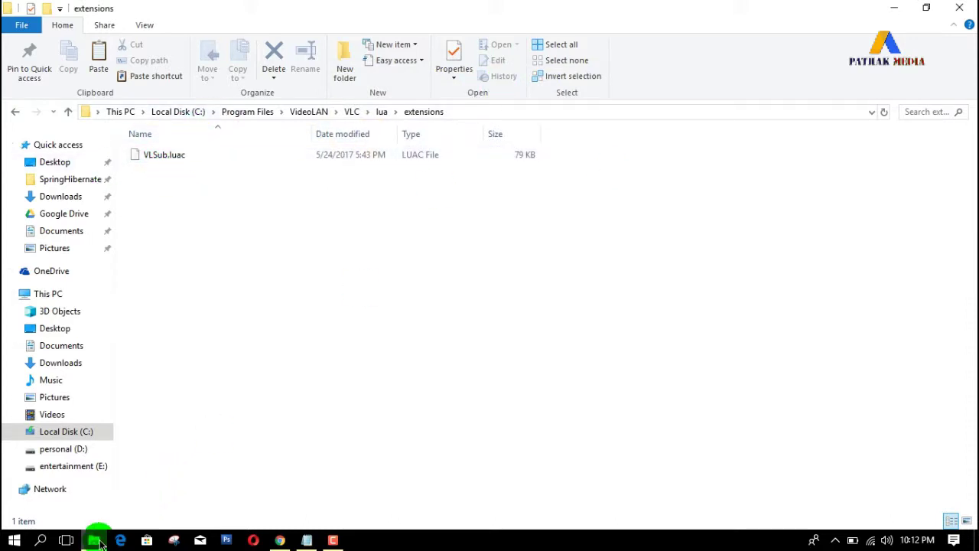
- Play The Internship (2013) from the E: drive in VLC, jumping to about 22 minutes
{"action": "left_click", "coordinate": [80, 466]}
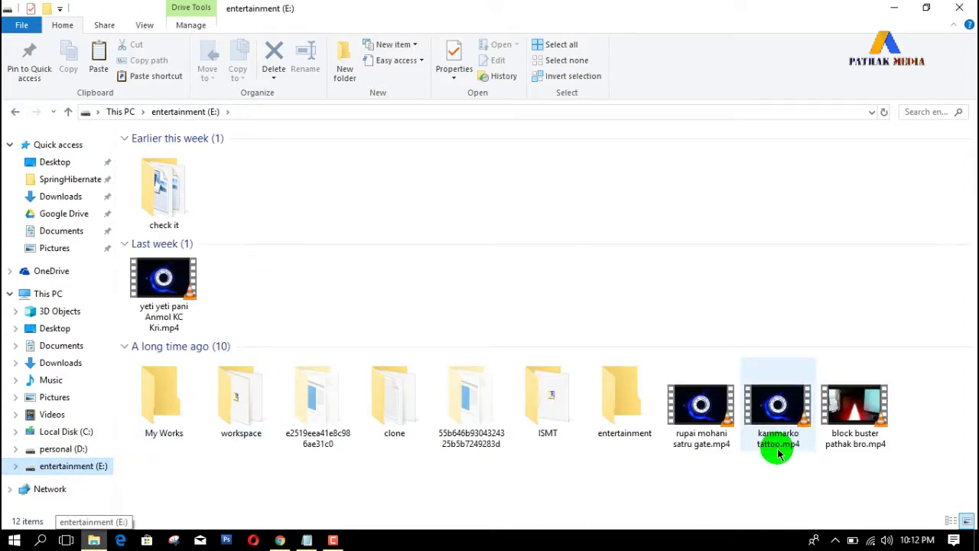
{"action": "double_click", "coordinate": [623, 394]}
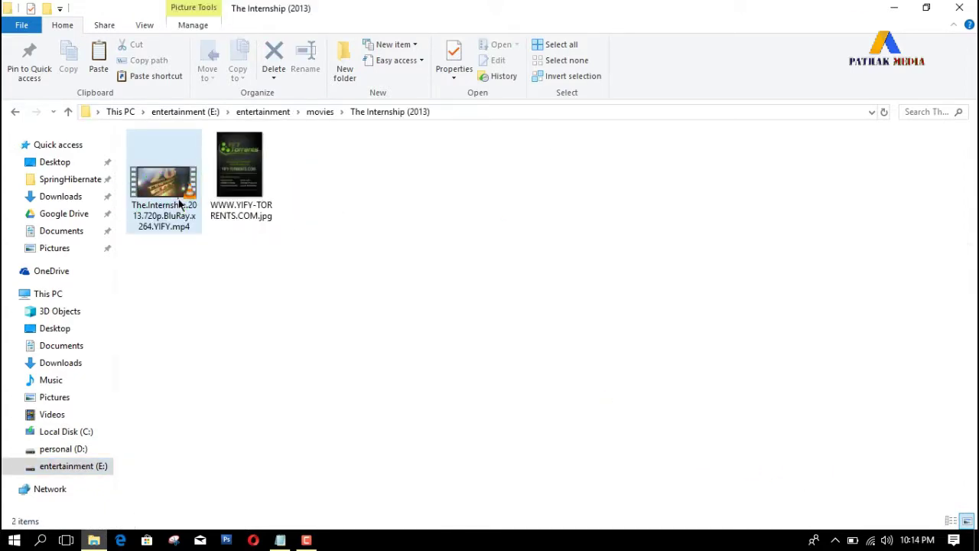
{"action": "left_click", "coordinate": [181, 204]}
{"action": "right_click", "coordinate": [182, 203]}
{"action": "left_click", "coordinate": [205, 234]}
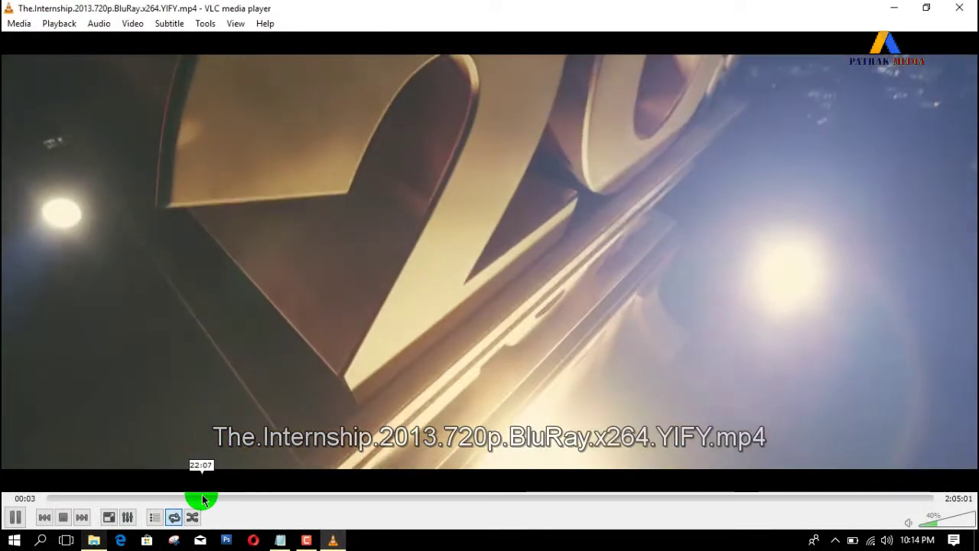
{"action": "left_click", "coordinate": [202, 499]}
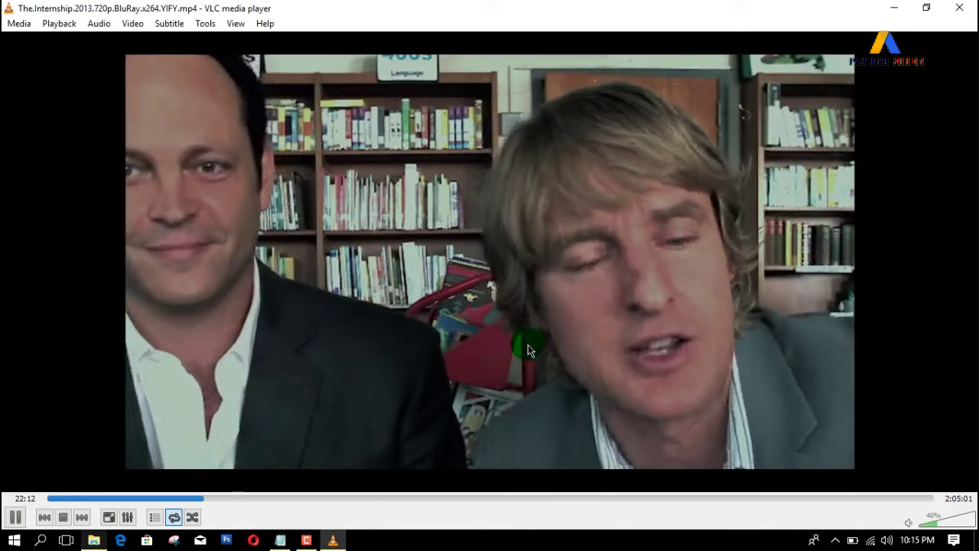
- Pause the movie at 22:13, glance at its folder, and bring VLC back
{"action": "key", "text": "space"}
{"action": "left_click", "coordinate": [899, 8]}
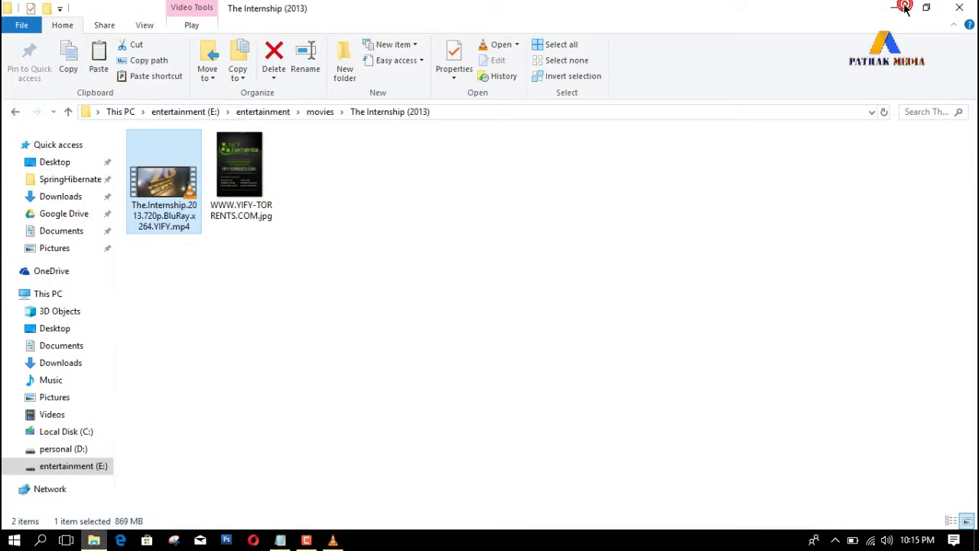
{"action": "left_click", "coordinate": [188, 288]}
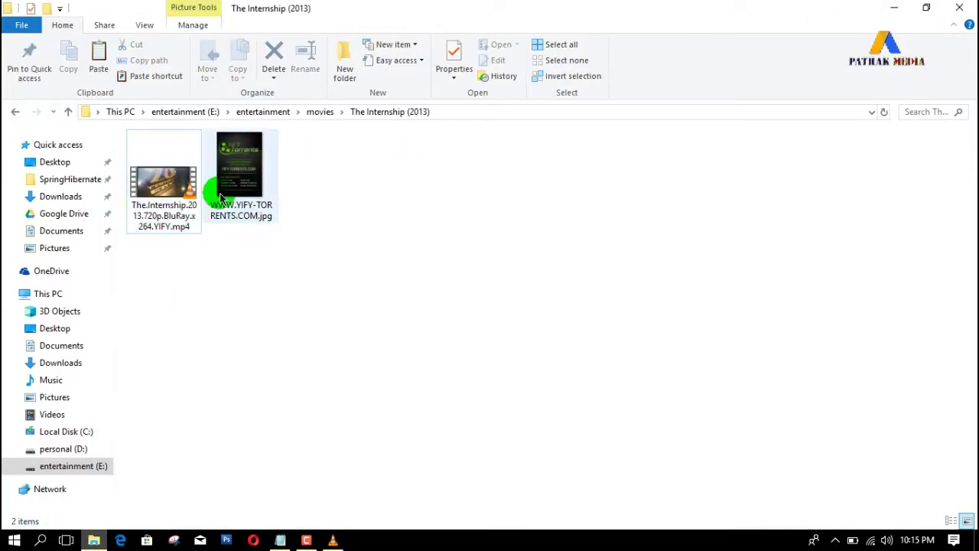
{"action": "left_click", "coordinate": [333, 540]}
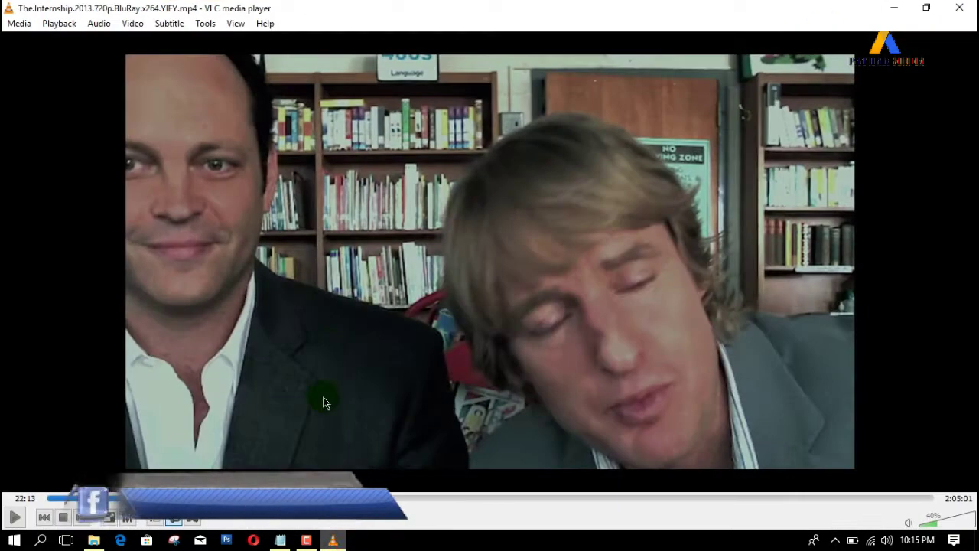
- Launch VLSub from View > Download Subtitles and keep English as the subtitle language
{"action": "left_click", "coordinate": [234, 27]}
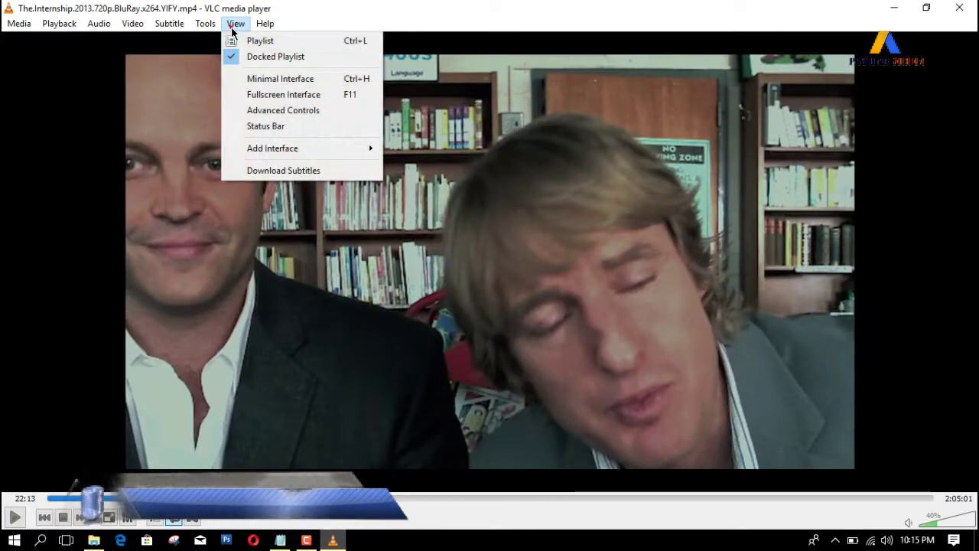
{"action": "left_click", "coordinate": [268, 170]}
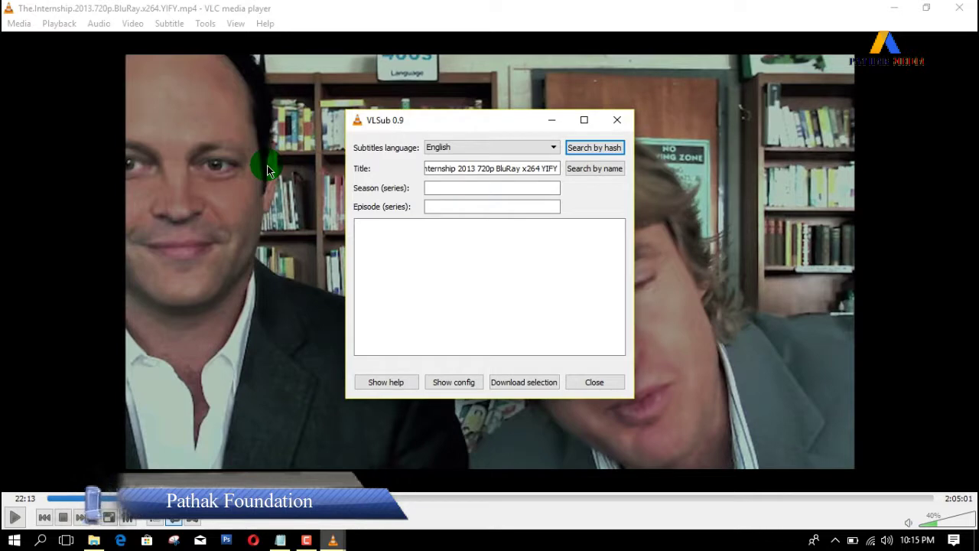
{"action": "left_click", "coordinate": [412, 170]}
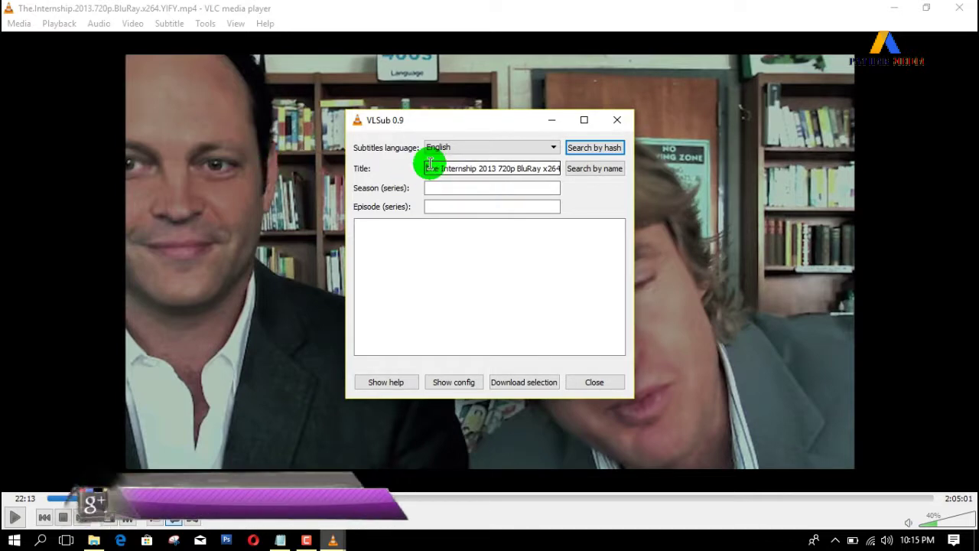
{"action": "left_click", "coordinate": [483, 147]}
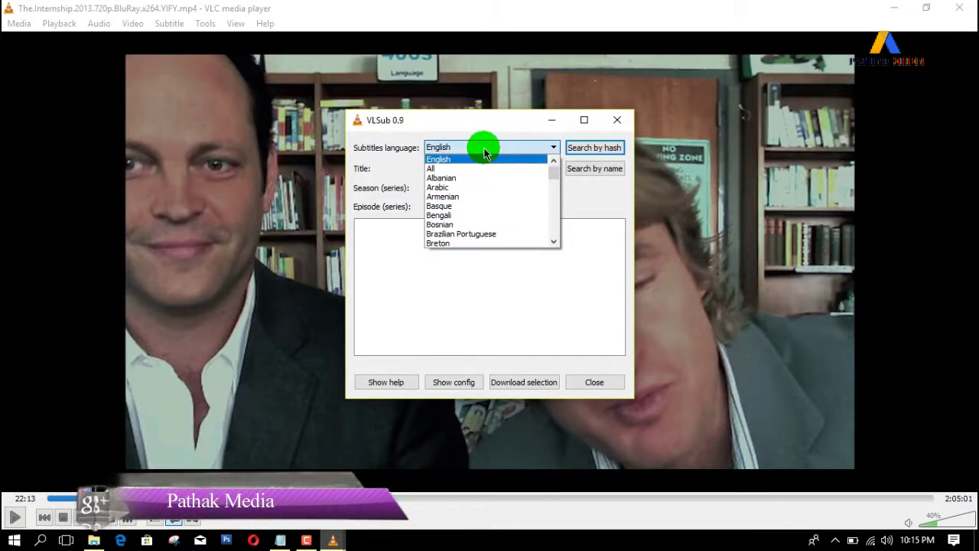
{"action": "scroll", "coordinate": [467, 194], "scroll_direction": "down", "scroll_amount": 4}
{"action": "scroll", "coordinate": [468, 196], "scroll_direction": "down", "scroll_amount": 6}
{"action": "scroll", "coordinate": [467, 196], "scroll_direction": "up", "scroll_amount": 4}
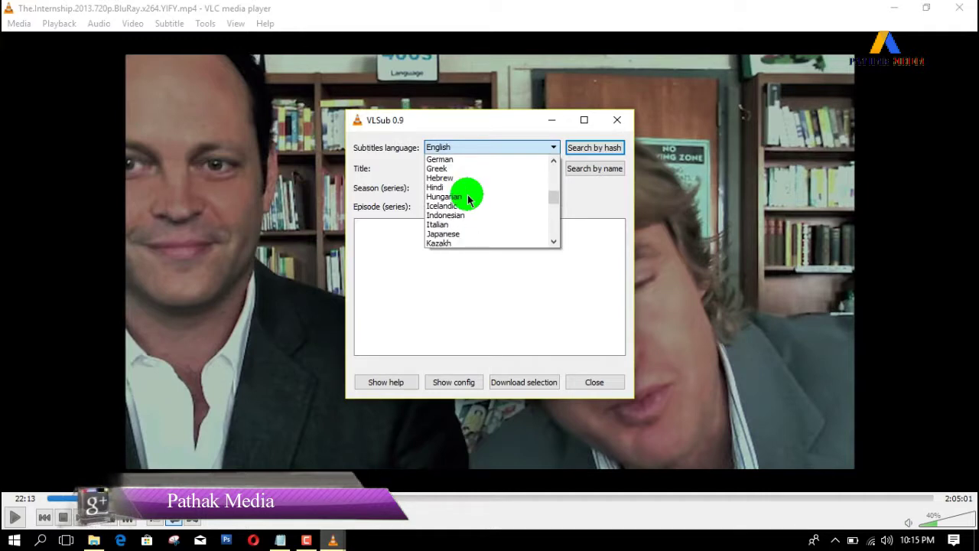
{"action": "left_click", "coordinate": [477, 137]}
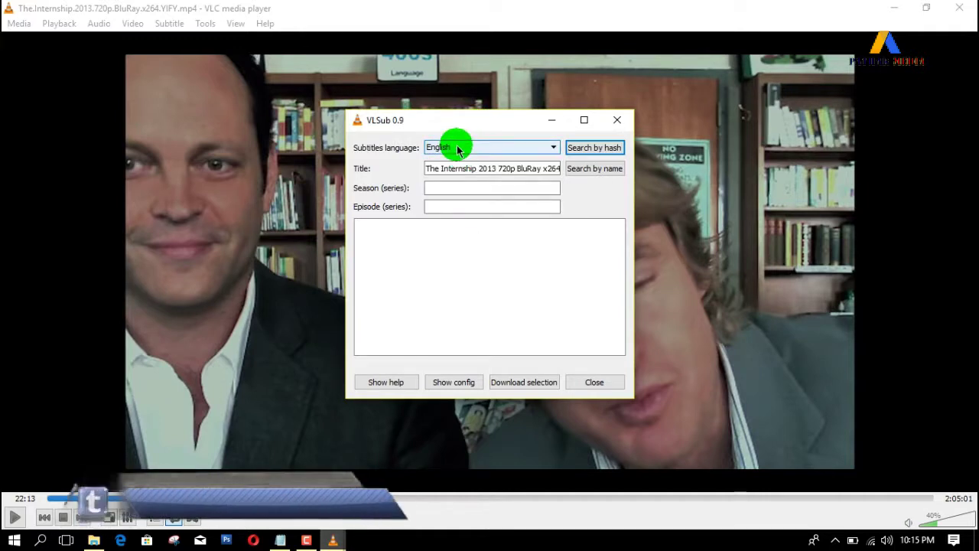
{"action": "left_click", "coordinate": [518, 170]}
- Search by name and download The.Internship.2013.720p.BluRay.x264.YIFY.srt into the movie
{"action": "left_click", "coordinate": [582, 169]}
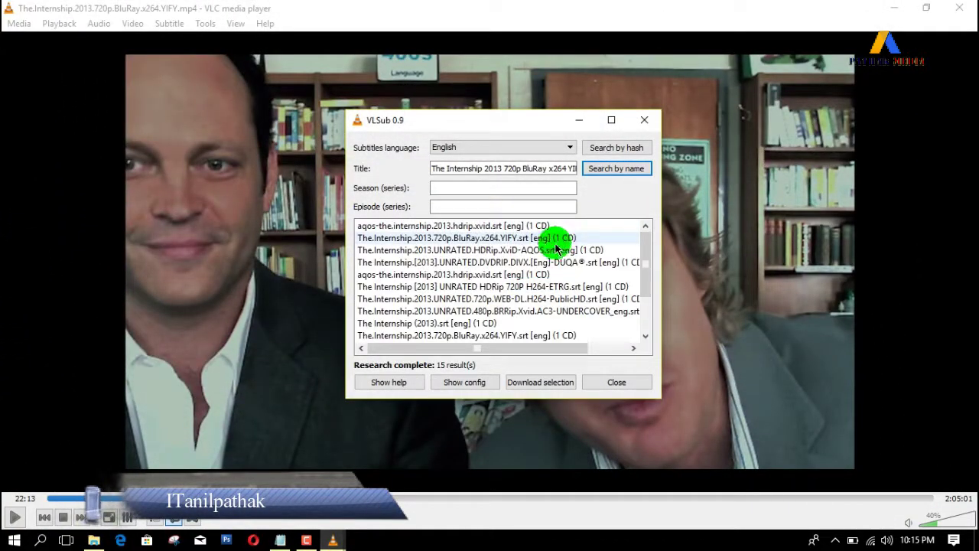
{"action": "left_click", "coordinate": [456, 275]}
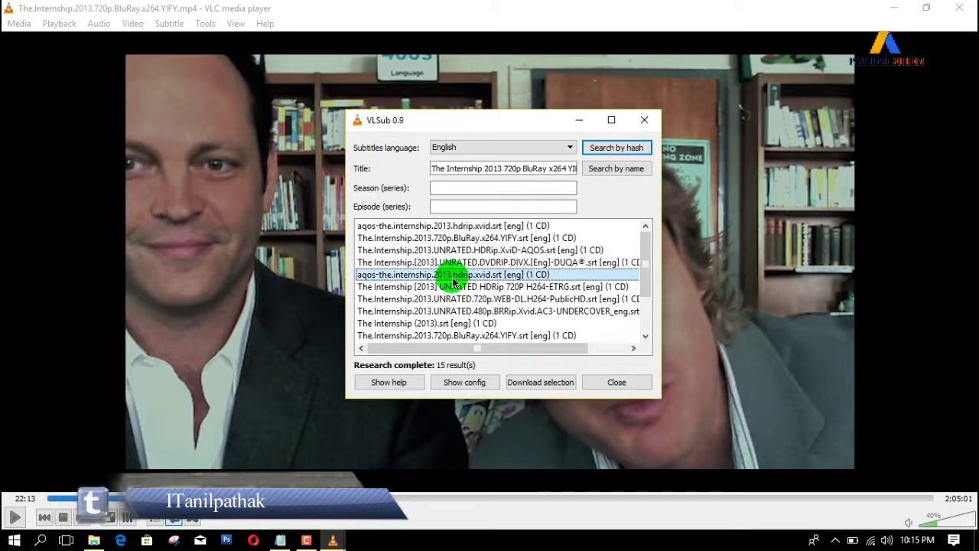
{"action": "scroll", "coordinate": [451, 279], "scroll_direction": "down", "scroll_amount": 2}
{"action": "scroll", "coordinate": [470, 294], "scroll_direction": "up", "scroll_amount": 2}
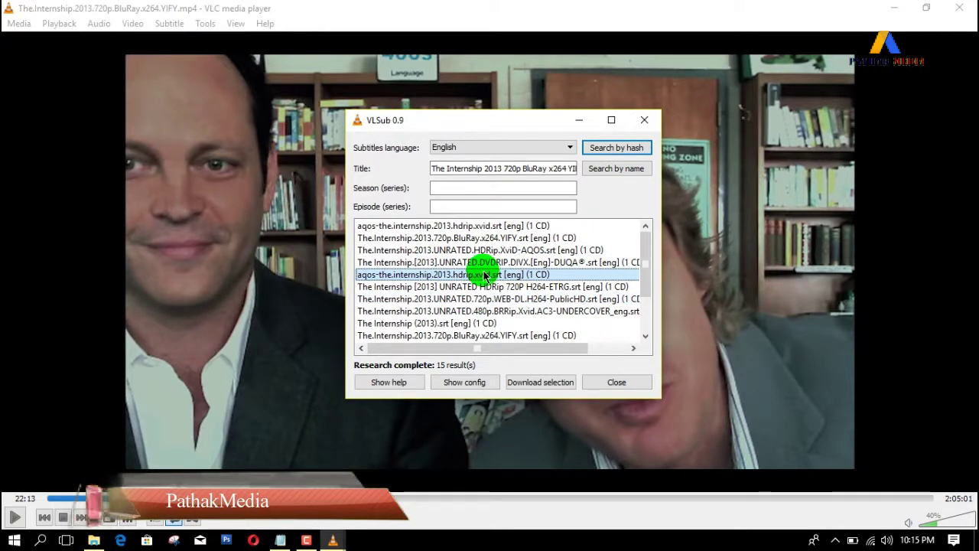
{"action": "left_click", "coordinate": [462, 237]}
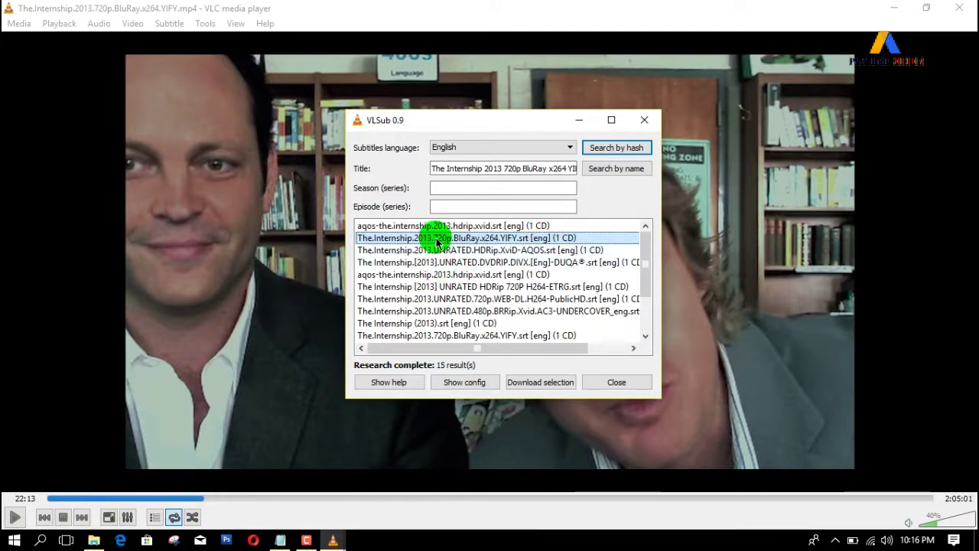
{"action": "left_click", "coordinate": [524, 383]}
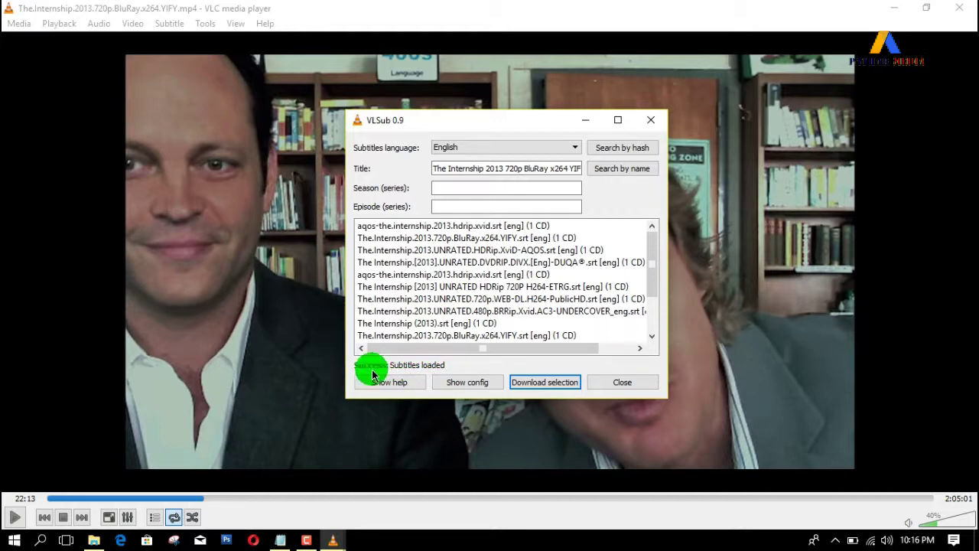
- Close VLSub and pause the movie at 22:22 with English subtitles showing
{"action": "left_click", "coordinate": [624, 385]}
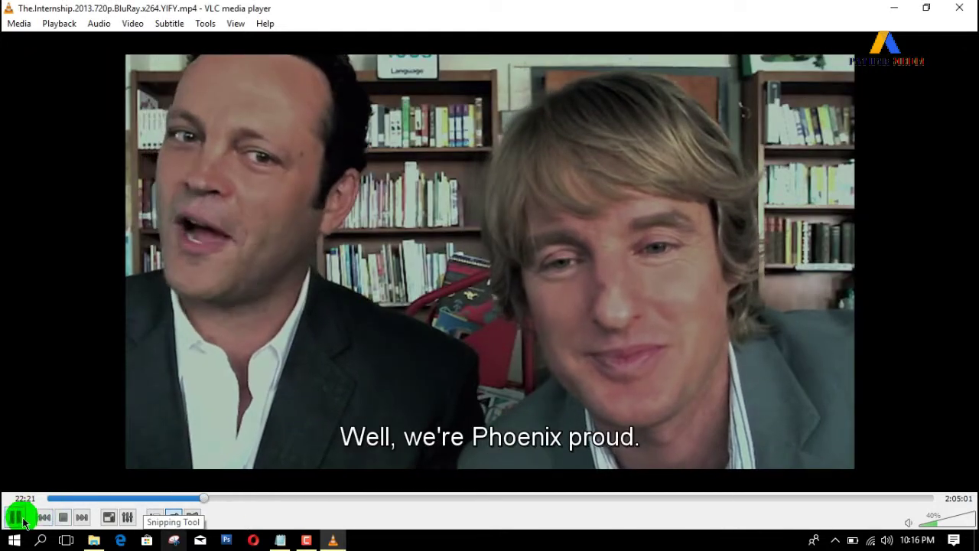
{"action": "left_click", "coordinate": [16, 518]}
- Confirm The.Internship.2013.720p.BluRay.x264.YIFY.srt sits beside the movie file in its folder
{"action": "left_click", "coordinate": [894, 8]}
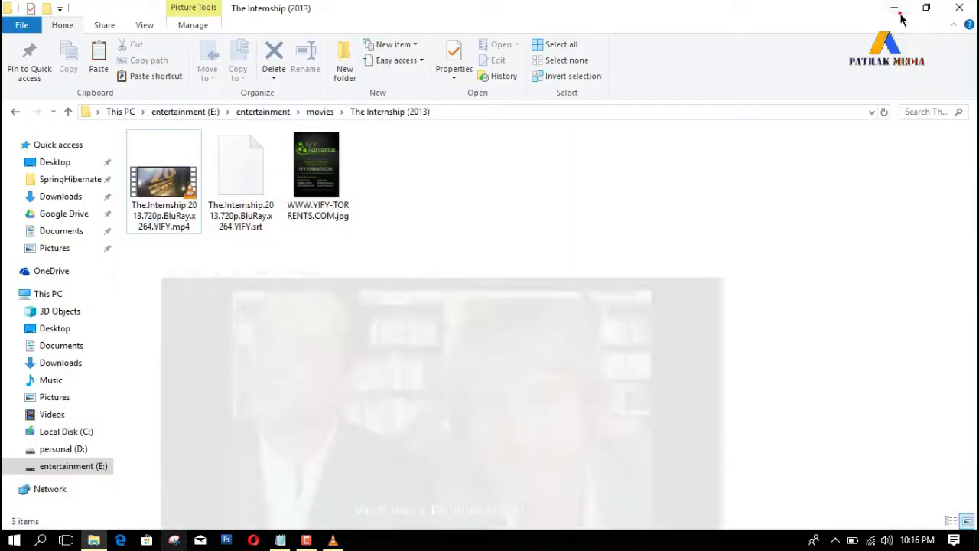
{"action": "left_click", "coordinate": [257, 211]}
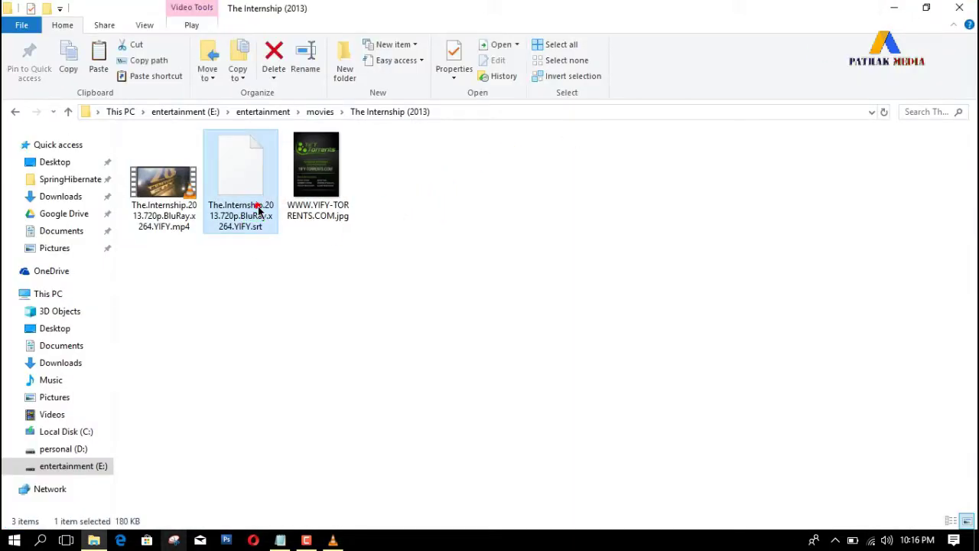
{"action": "right_click", "coordinate": [258, 212]}
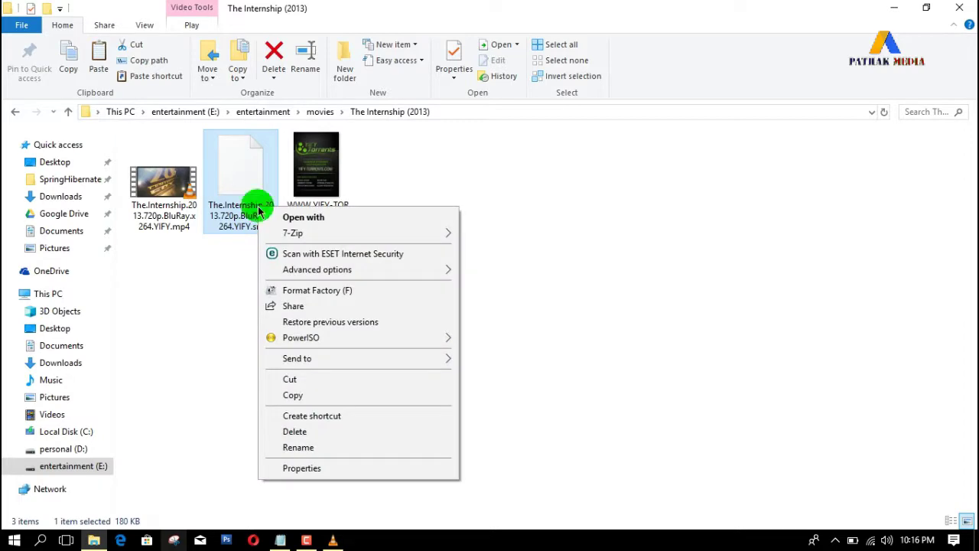
{"action": "left_click", "coordinate": [659, 218]}
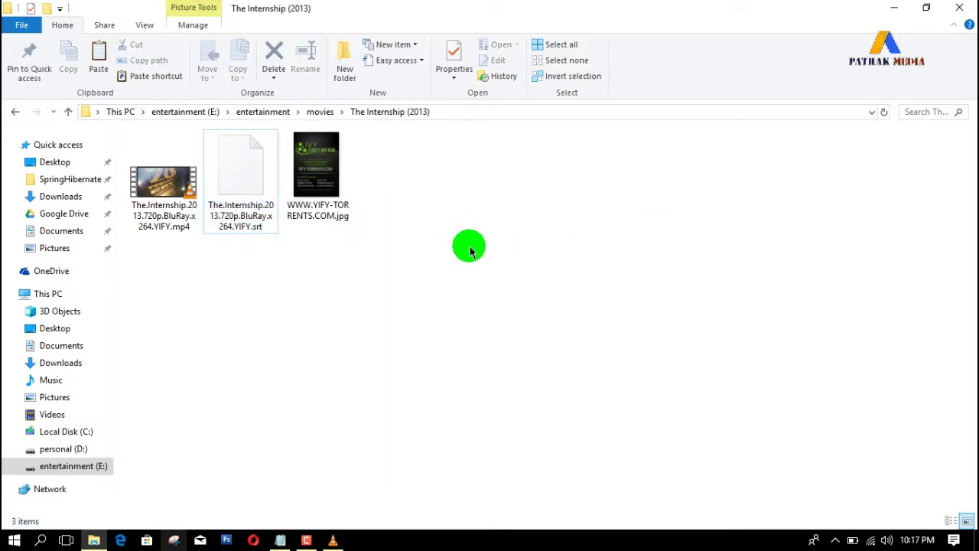
{"action": "left_click", "coordinate": [333, 540]}
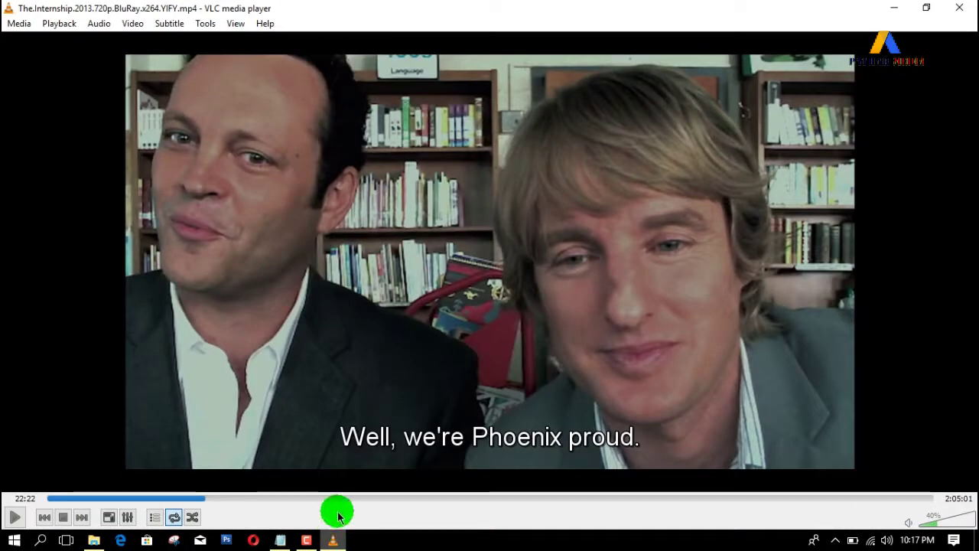
{"action": "left_click", "coordinate": [892, 8]}
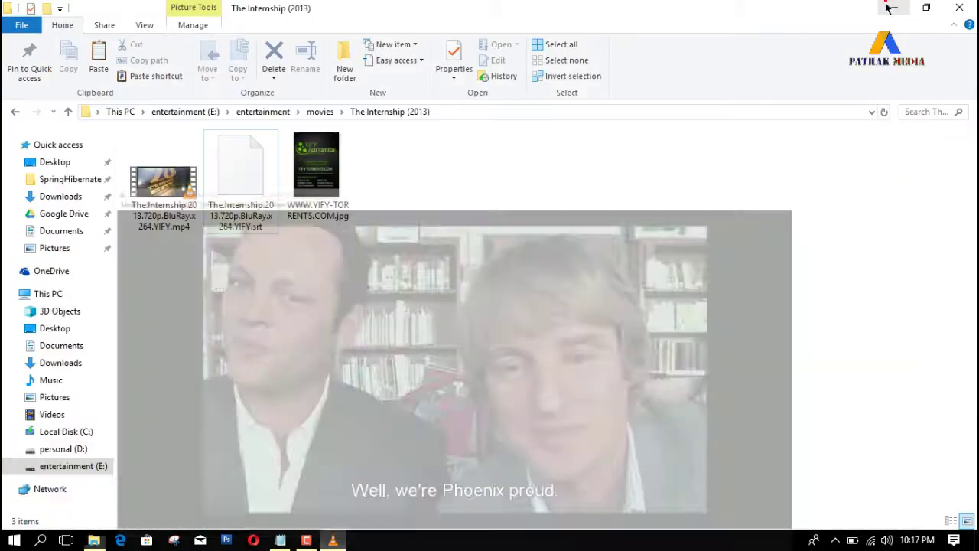
- Minimize Explorer and the briefly reopened Downloads window to leave the desktop clear
{"action": "left_click", "coordinate": [892, 8]}
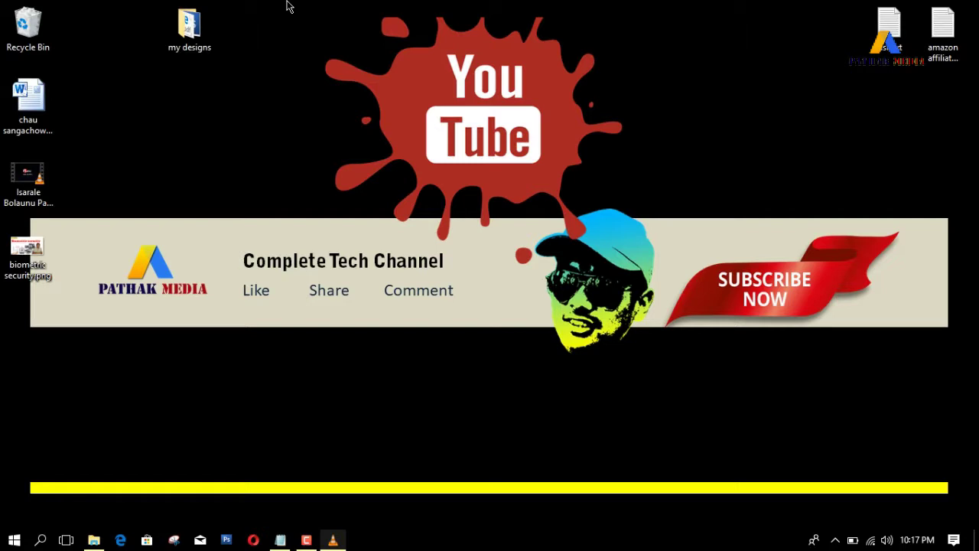
{"action": "left_click", "coordinate": [533, 180]}
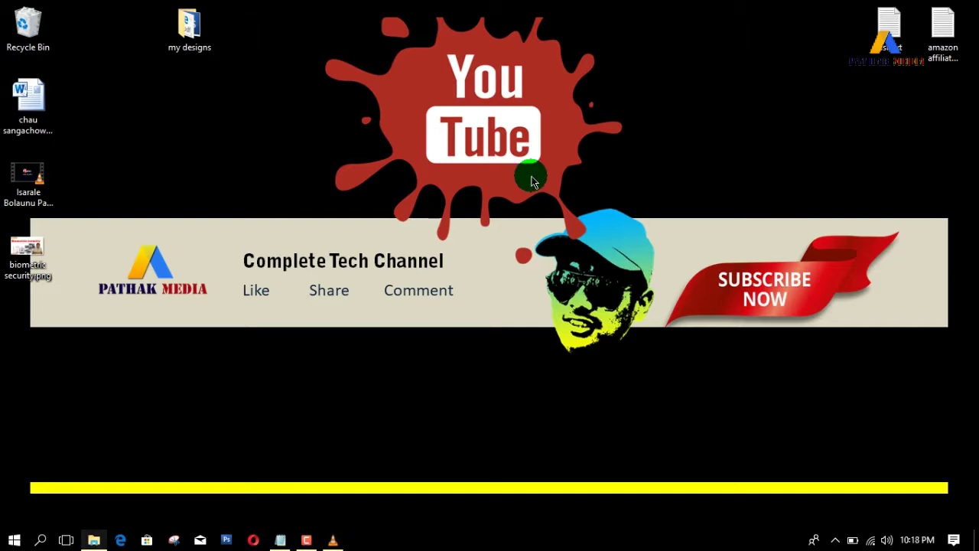
{"action": "left_click", "coordinate": [96, 539]}
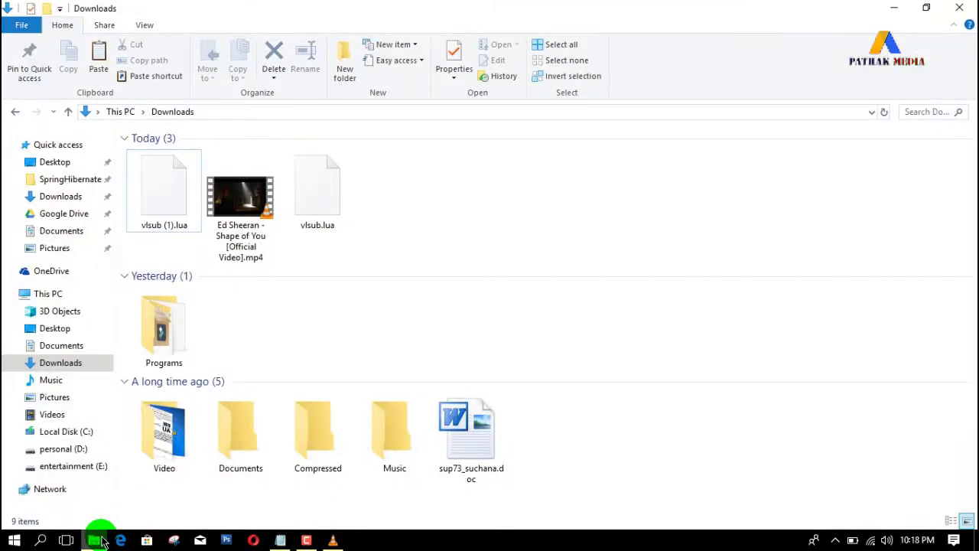
{"action": "left_click", "coordinate": [99, 540]}
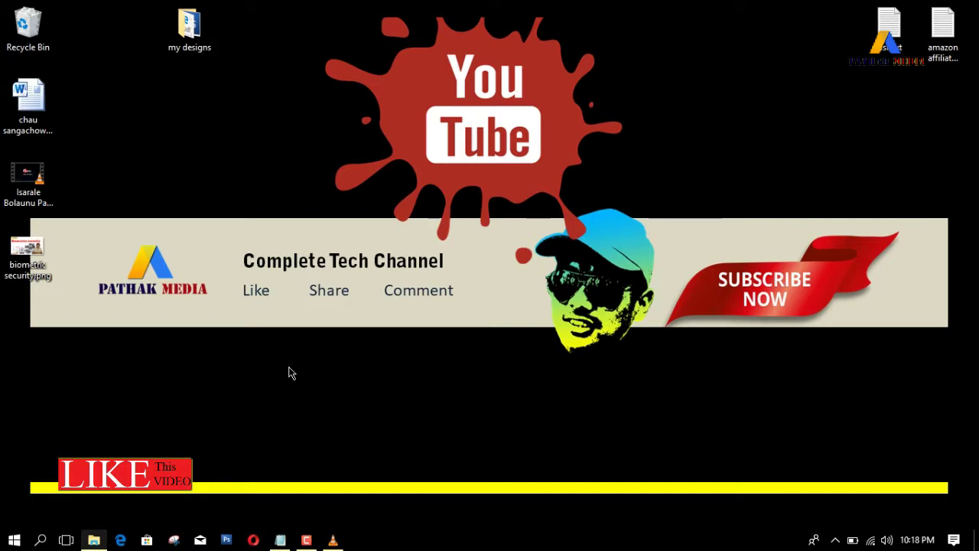